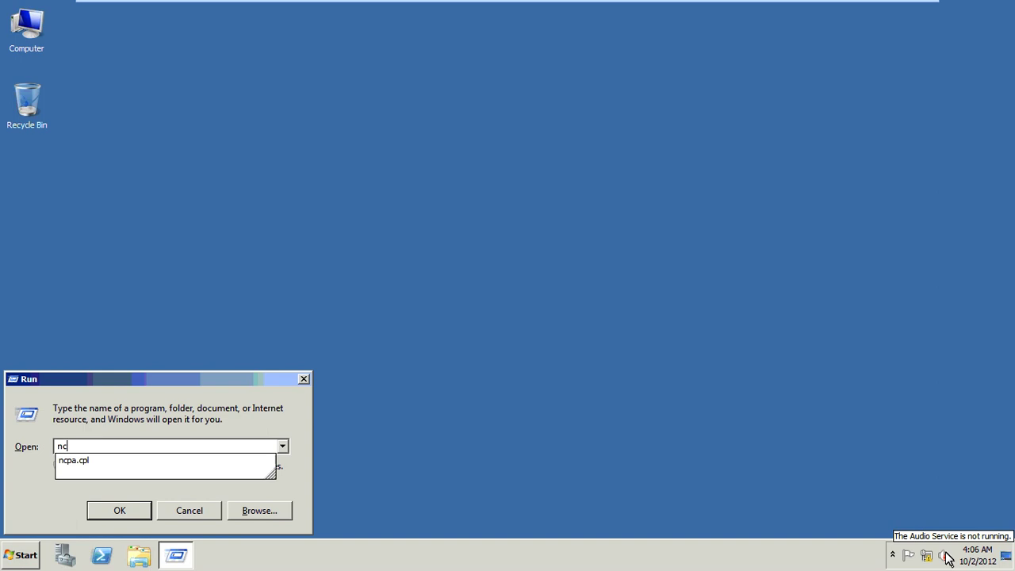
- Open the IPv4 settings of the Local Area Connection from ncpa.cpl
{"action": "type", "text": "pa.cpl"}
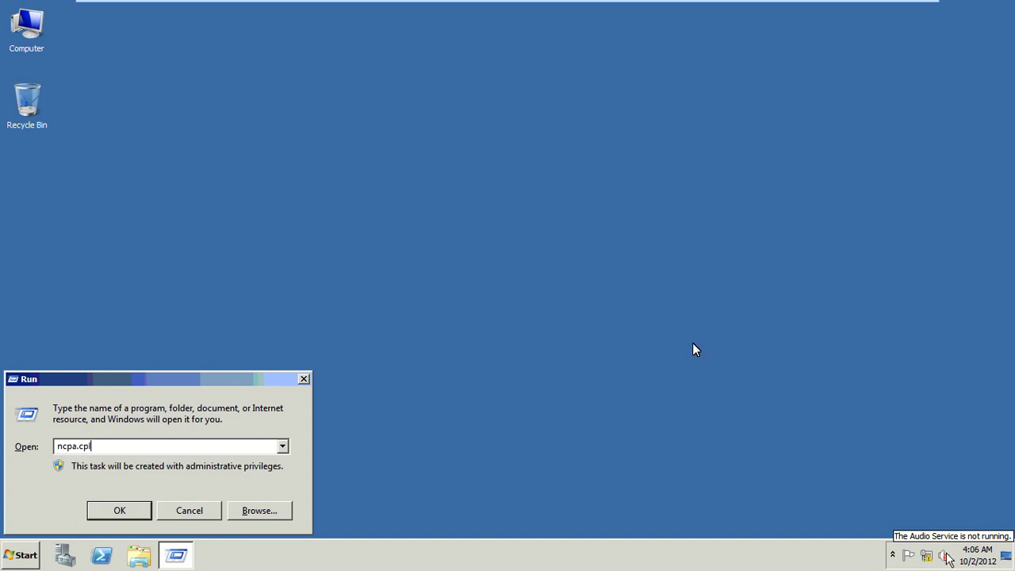
{"action": "key", "text": "Return"}
{"action": "left_click", "coordinate": [137, 96]}
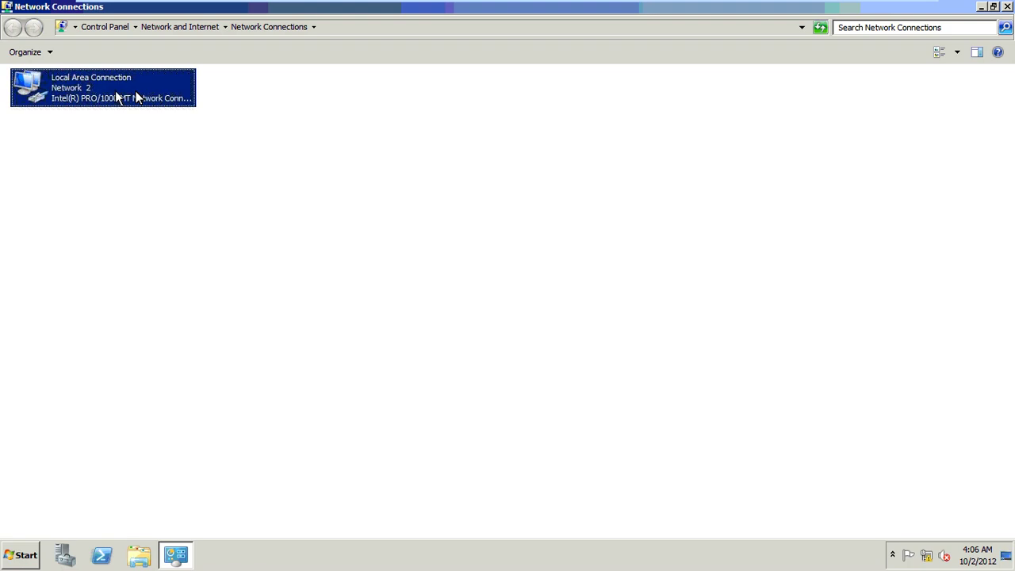
{"action": "right_click", "coordinate": [115, 91]}
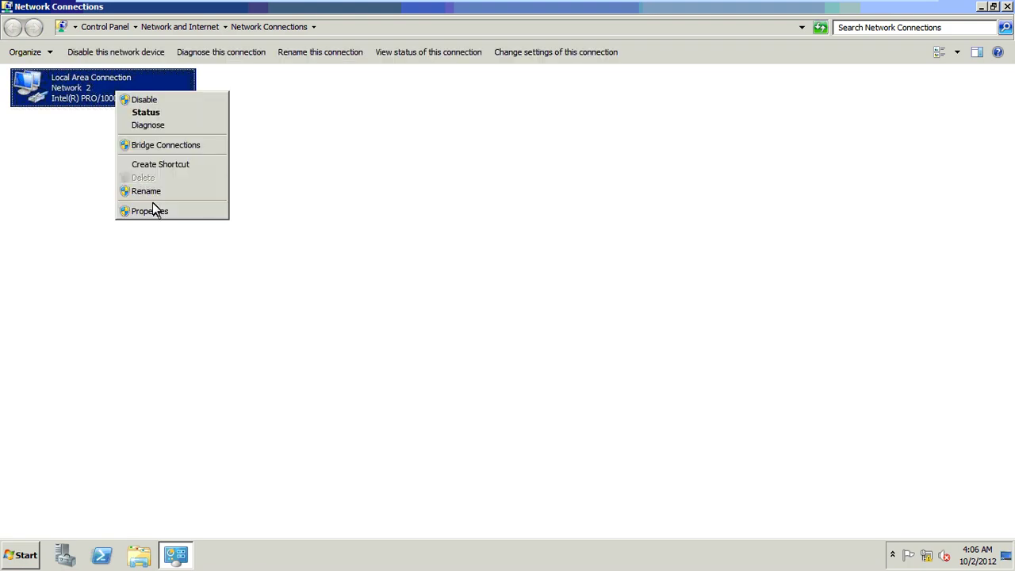
{"action": "left_click", "coordinate": [151, 211]}
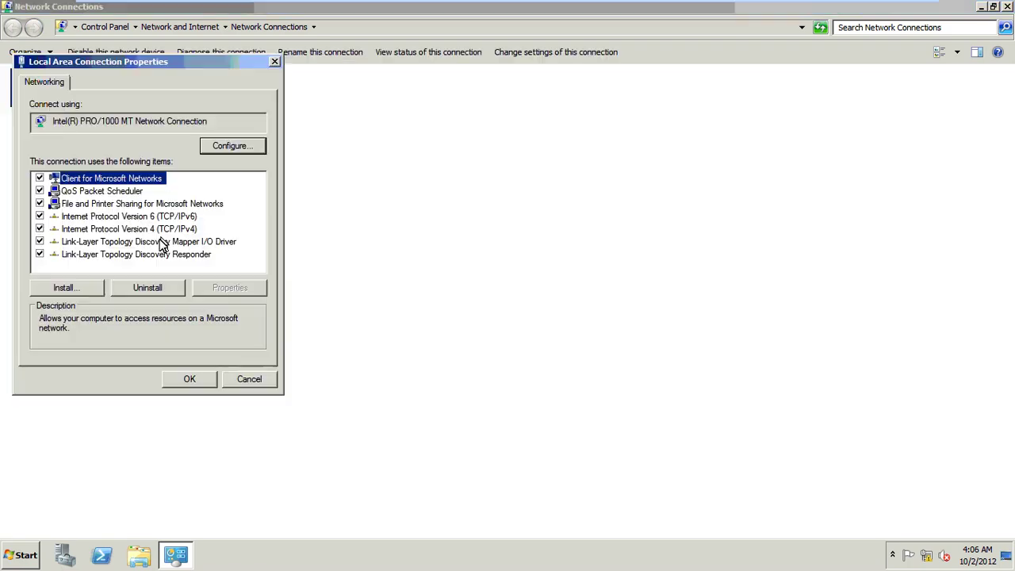
{"action": "left_click", "coordinate": [163, 229]}
{"action": "left_click", "coordinate": [230, 287]}
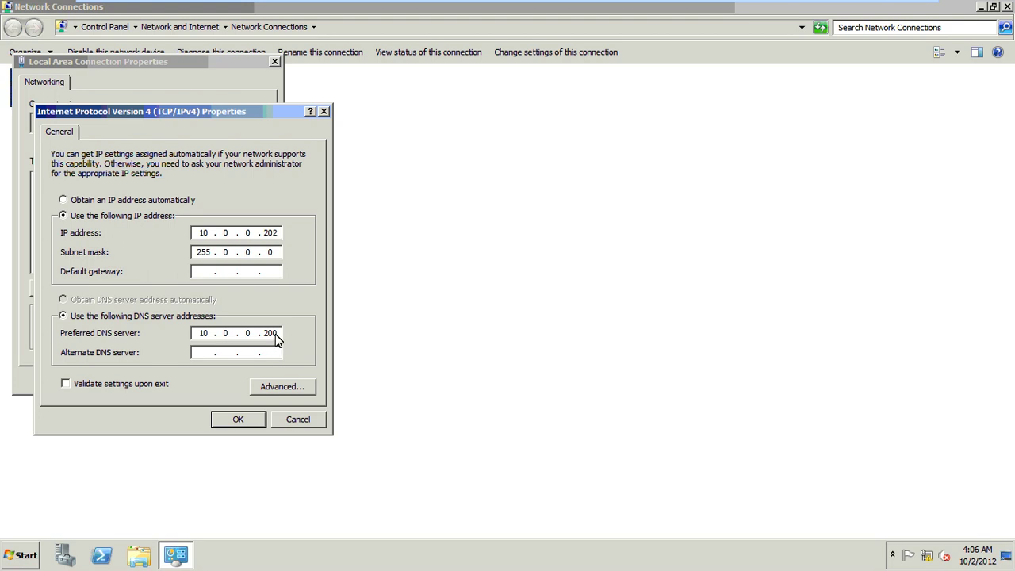
- Change the IPv4 address to 10.0.0.201 with mask 255.0.0.0 and DNS 10.0.0.200, and apply
{"action": "left_click", "coordinate": [276, 232]}
{"action": "key", "text": "BackSpace"}
{"action": "type", "text": "1"}
{"action": "left_click", "coordinate": [277, 333]}
{"action": "left_click", "coordinate": [245, 425]}
{"action": "left_click", "coordinate": [197, 377]}
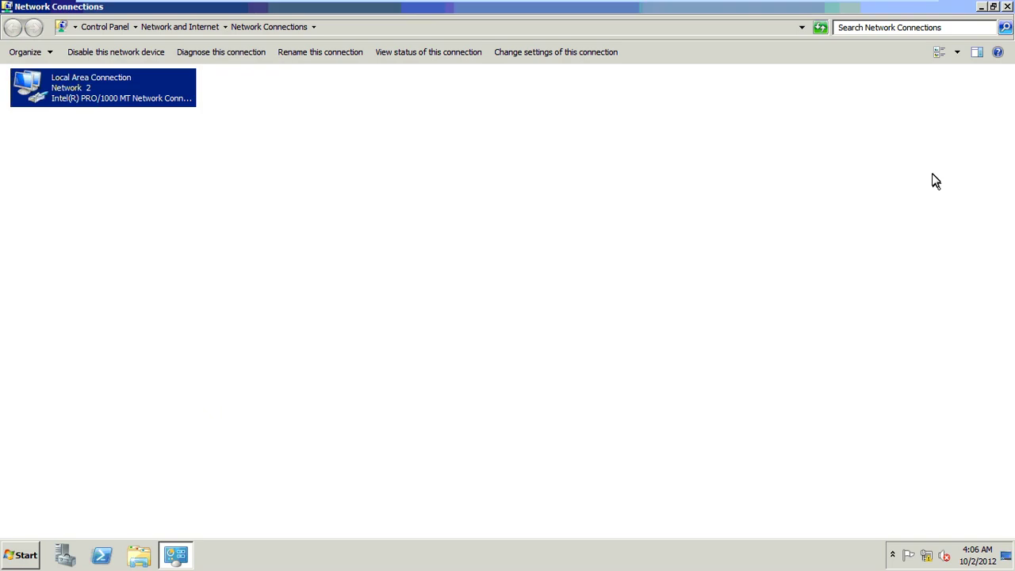
- Close Network Connections and launch the dcpromo wizard from the Run box
{"action": "left_click", "coordinate": [1005, 7]}
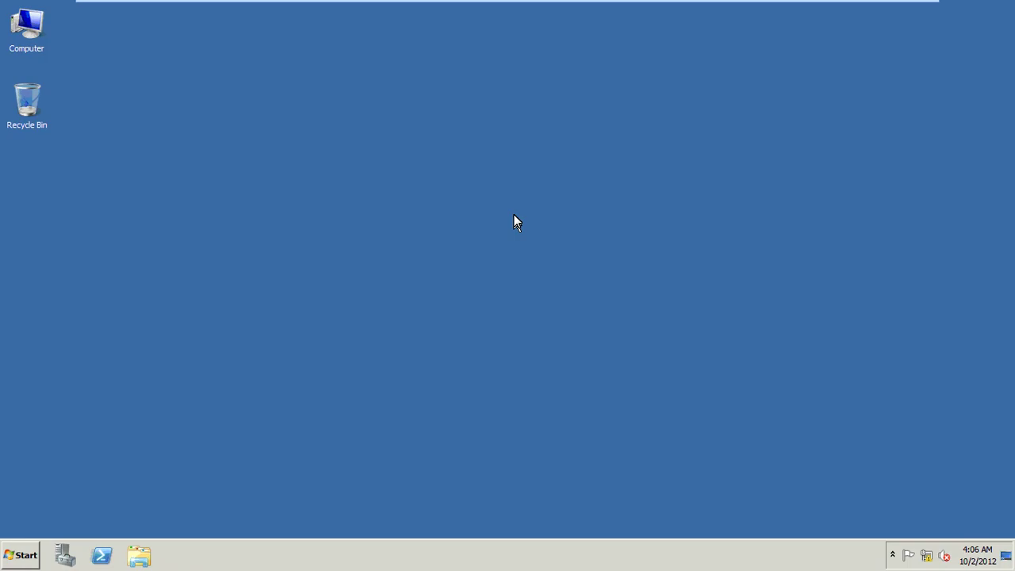
{"action": "key", "text": "super+r"}
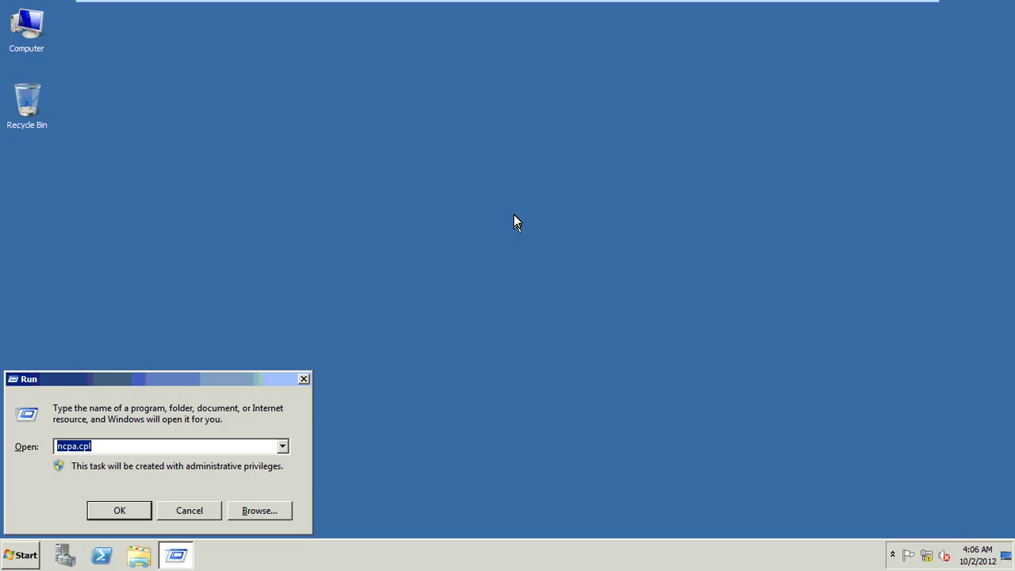
{"action": "type", "text": "dcpromo"}
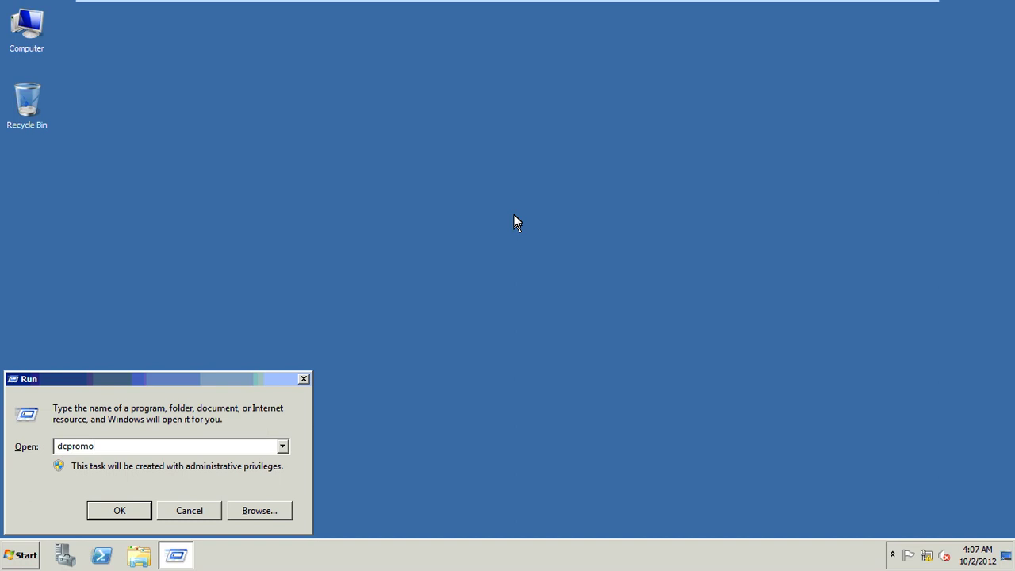
{"action": "key", "text": "Return"}
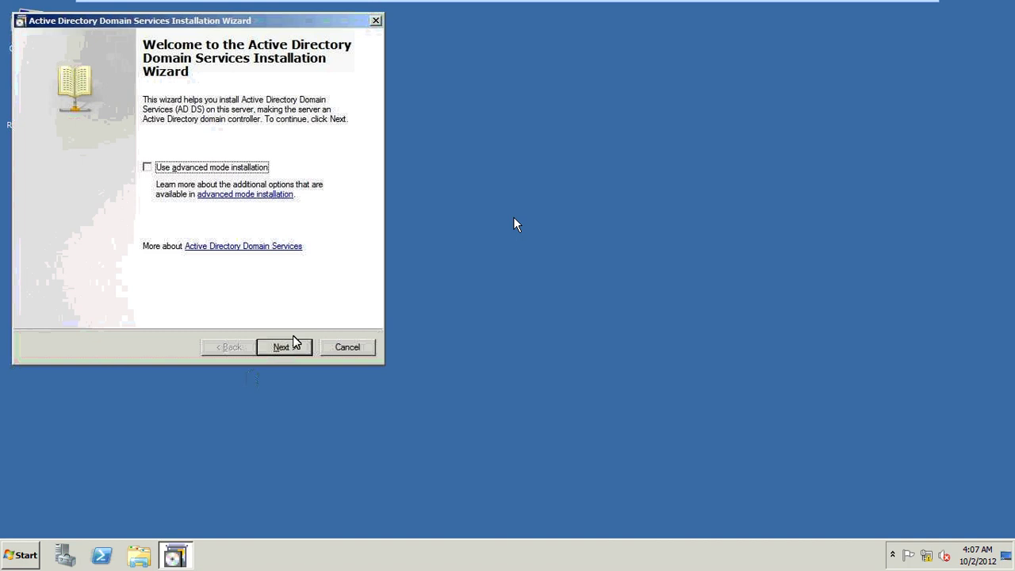
- Advance past the welcome and compatibility pages, choosing a new domain in an existing forest
{"action": "left_click", "coordinate": [292, 345]}
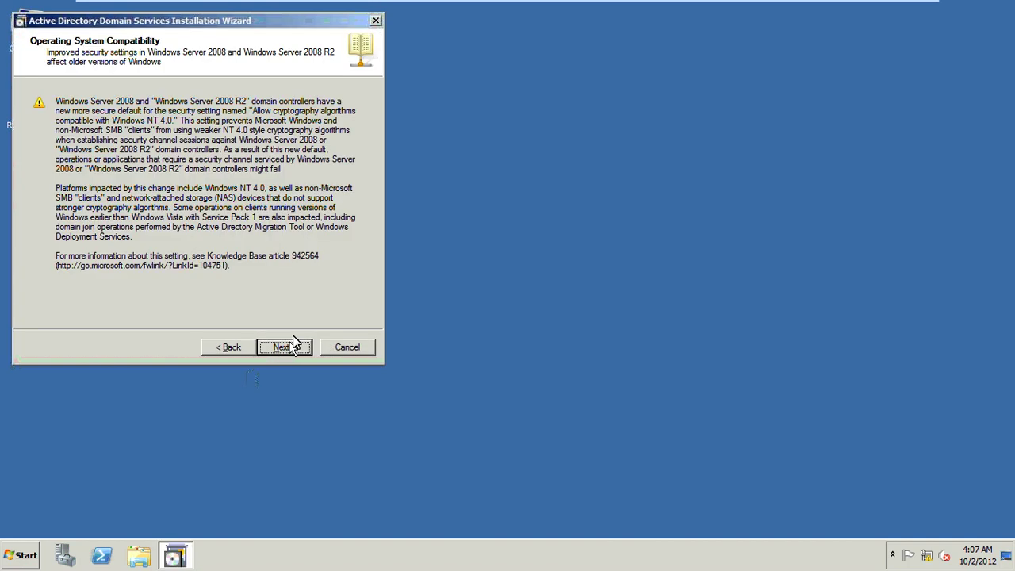
{"action": "left_click", "coordinate": [291, 345]}
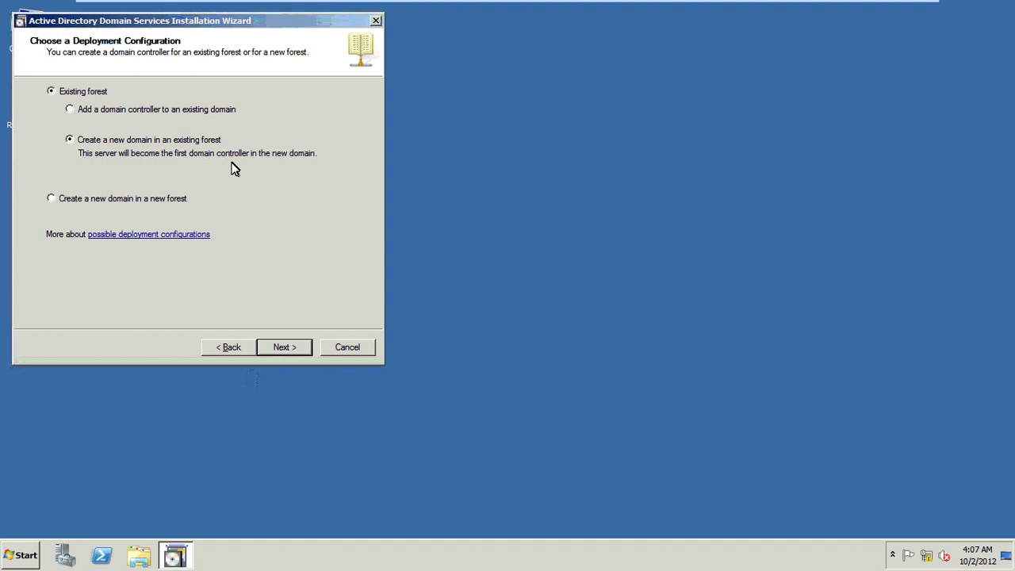
{"action": "left_click", "coordinate": [285, 349]}
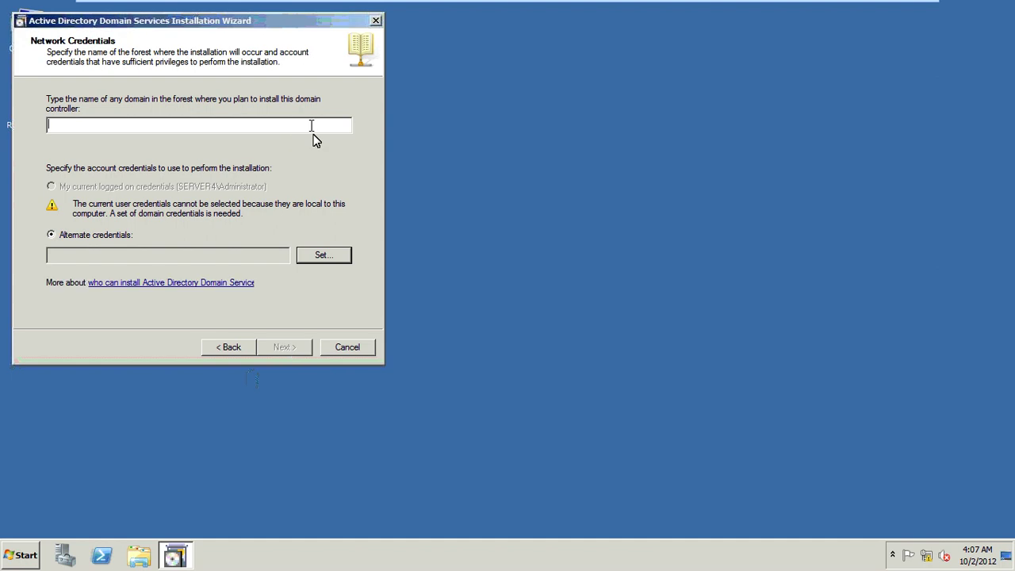
- Target forest google.com using the google\administrator account and its password as alternate credentials
{"action": "type", "text": "google.com"}
{"action": "left_click", "coordinate": [317, 255]}
{"action": "type", "text": "g"}
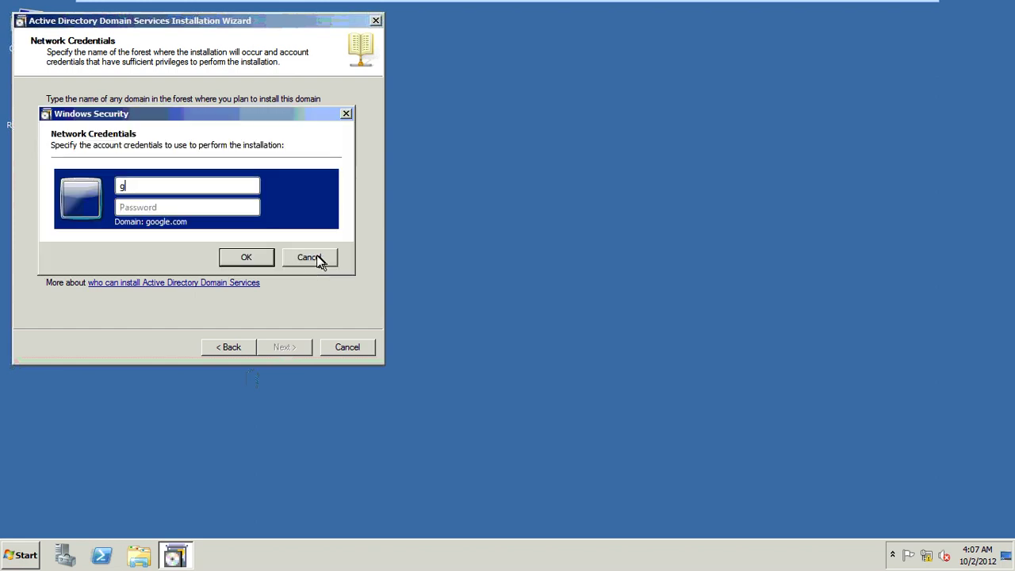
{"action": "type", "text": "oogle\\admin"}
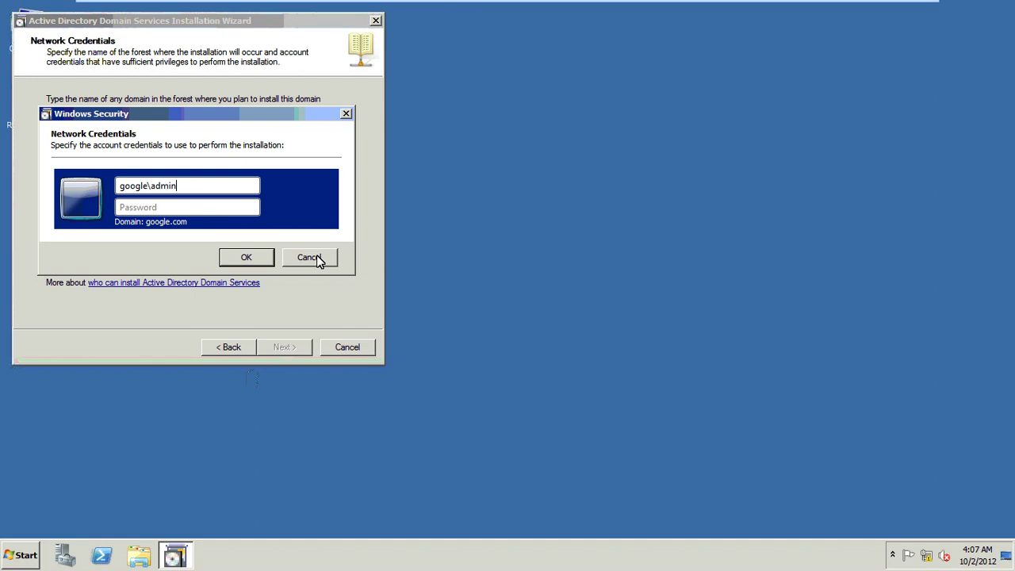
{"action": "type", "text": "istrator"}
{"action": "key", "text": "Tab"}
{"action": "type", "text": "•••••••"}
{"action": "left_click", "coordinate": [247, 258]}
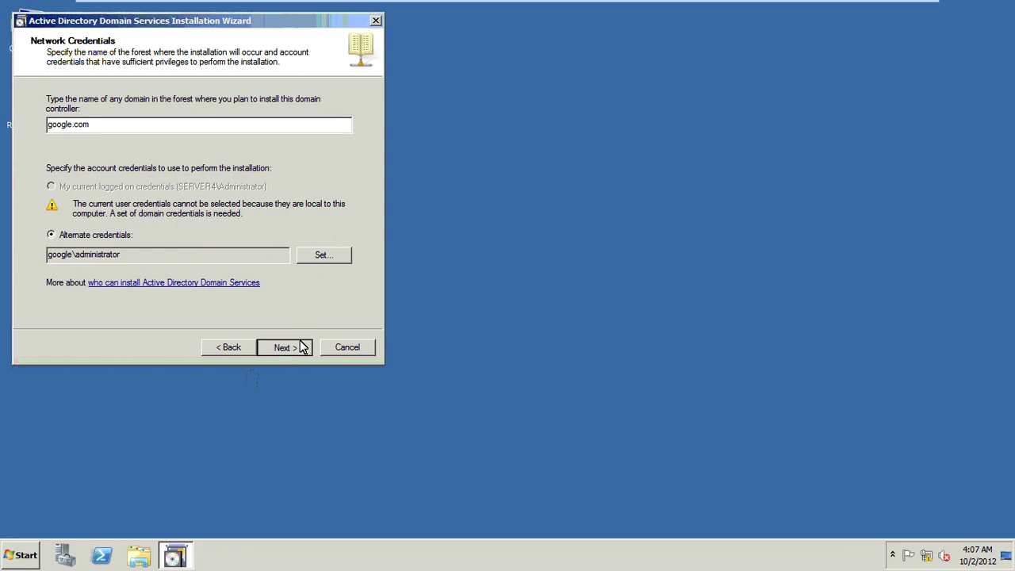
{"action": "left_click", "coordinate": [303, 347]}
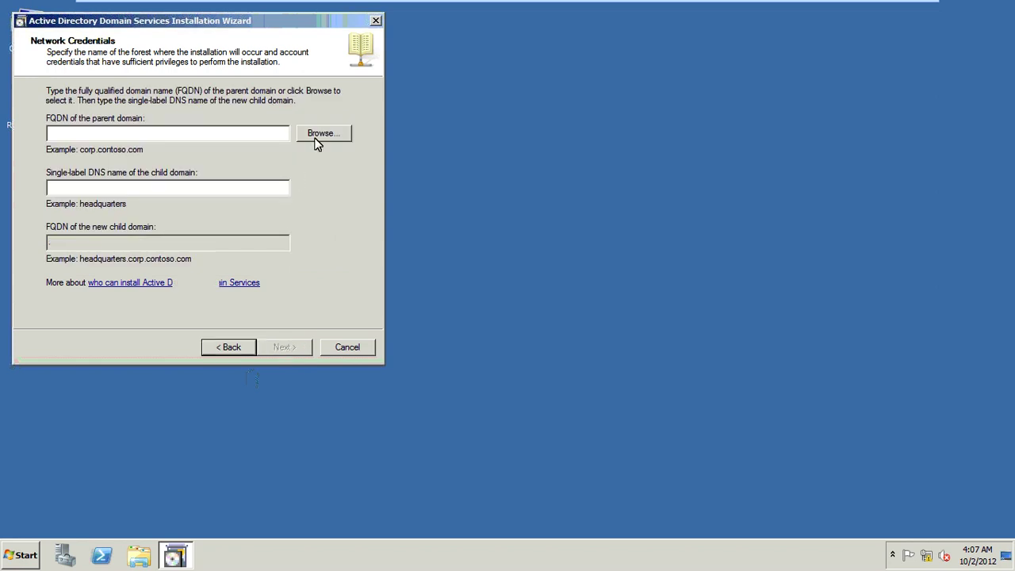
- Pick google.com as parent domain and enter child label IT, giving IT.google.com
{"action": "left_click", "coordinate": [320, 135]}
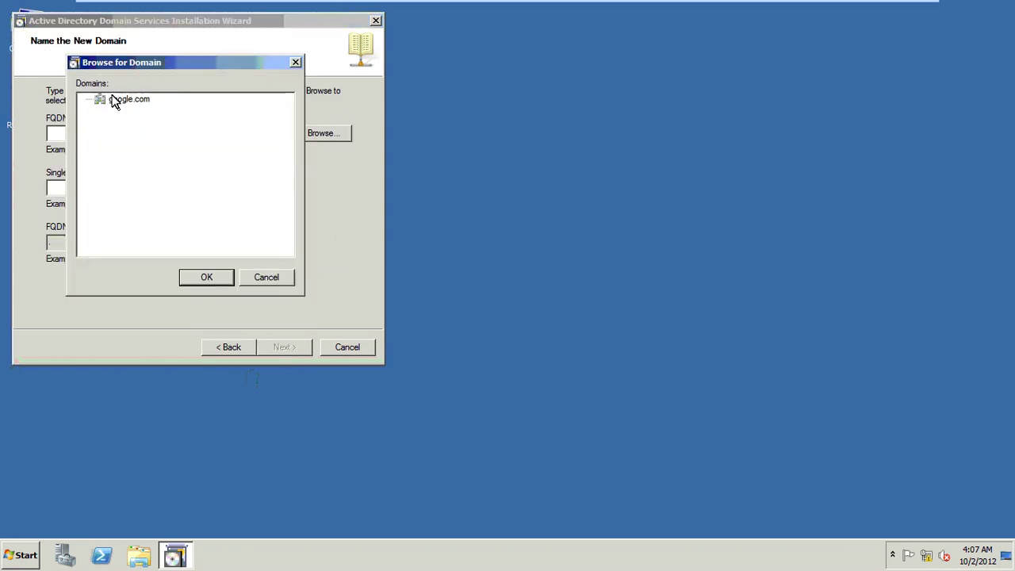
{"action": "left_click", "coordinate": [115, 101]}
{"action": "key", "text": "Return"}
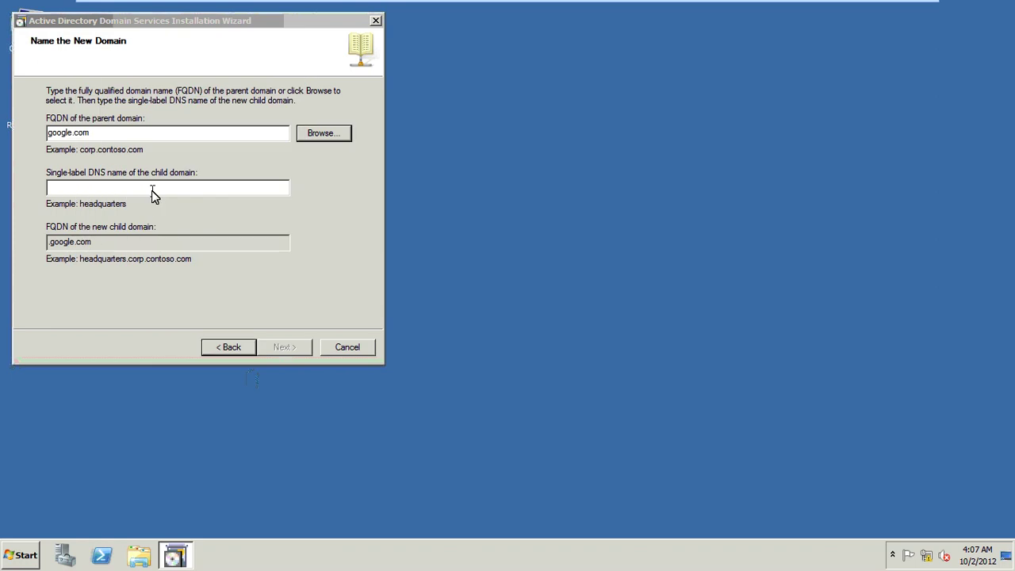
{"action": "left_click", "coordinate": [153, 189]}
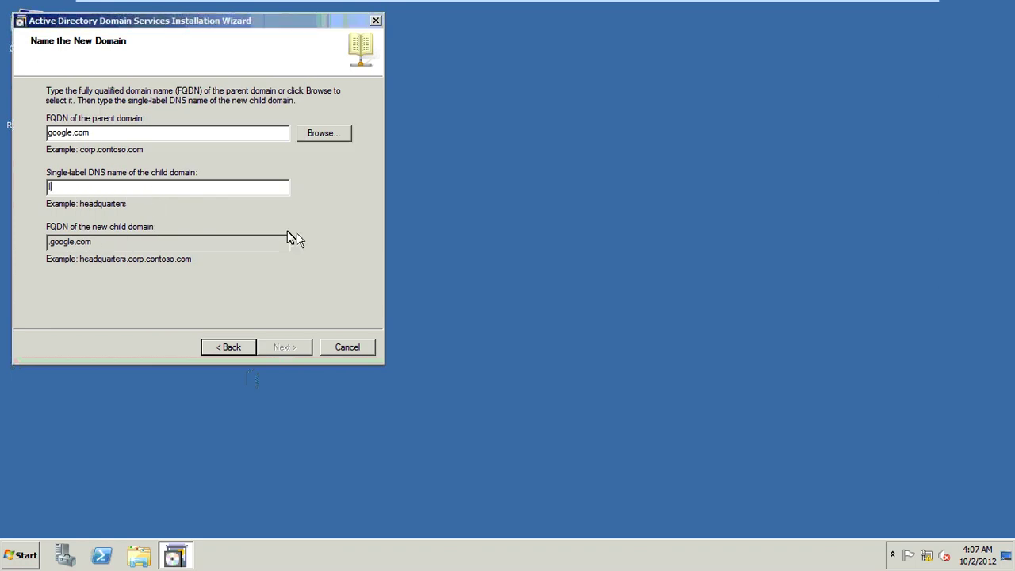
{"action": "type", "text": "IT"}
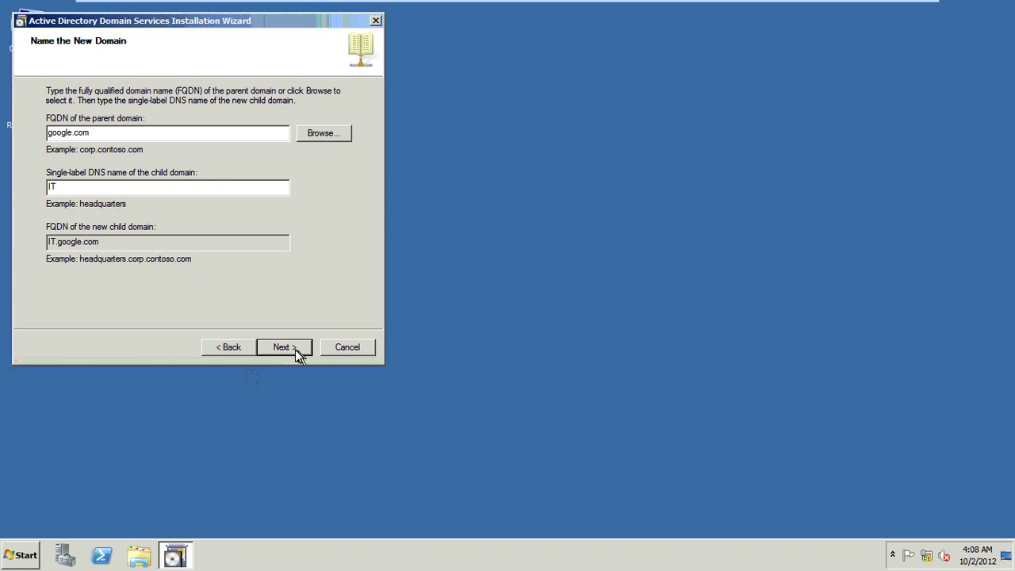
{"action": "left_click", "coordinate": [295, 350]}
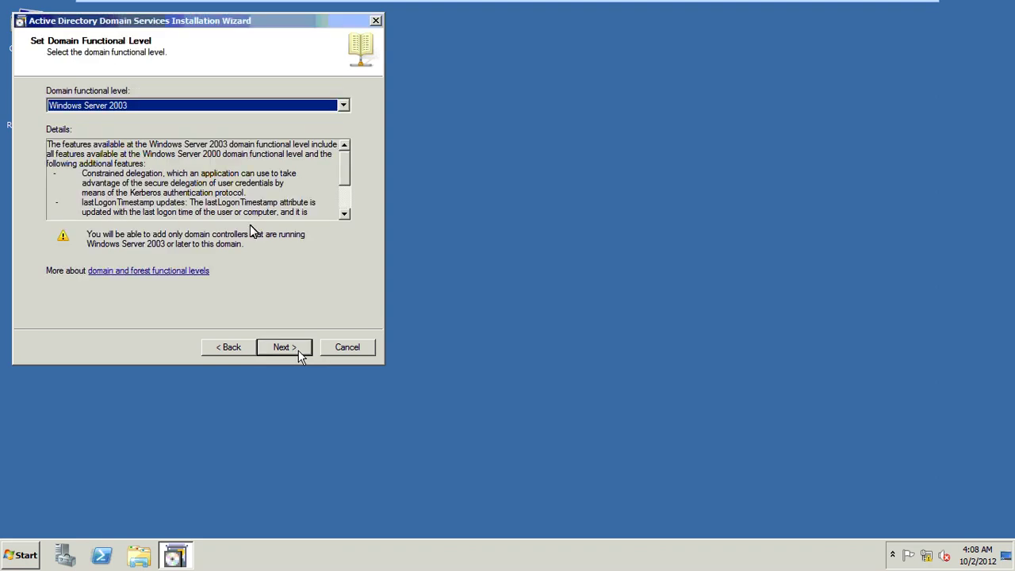
- Keep Windows Server 2003 level, Default-First-Site-Name site, default DC options and folders
{"action": "left_click", "coordinate": [212, 107]}
{"action": "left_click", "coordinate": [213, 107]}
{"action": "left_click", "coordinate": [282, 351]}
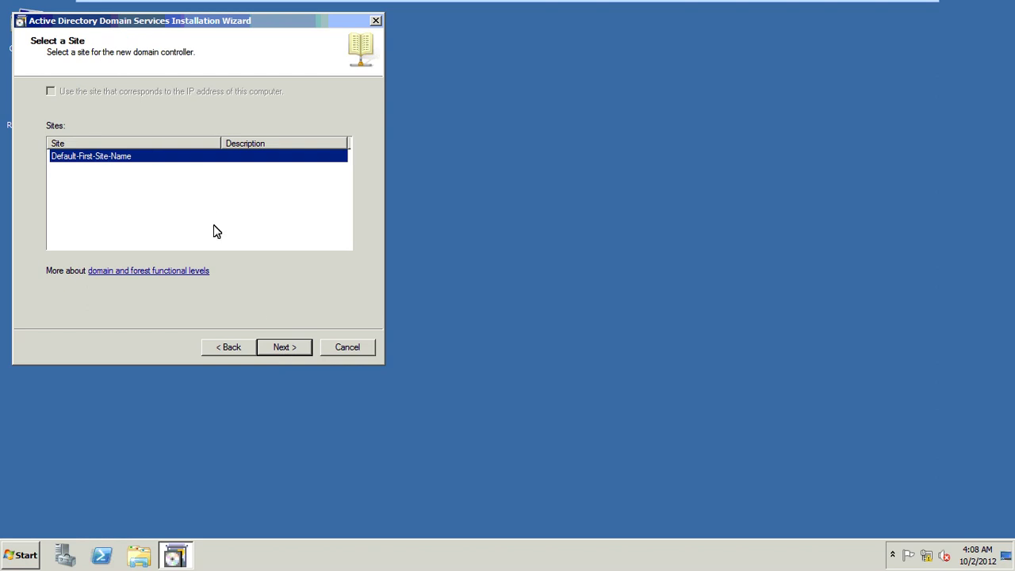
{"action": "left_click", "coordinate": [295, 353]}
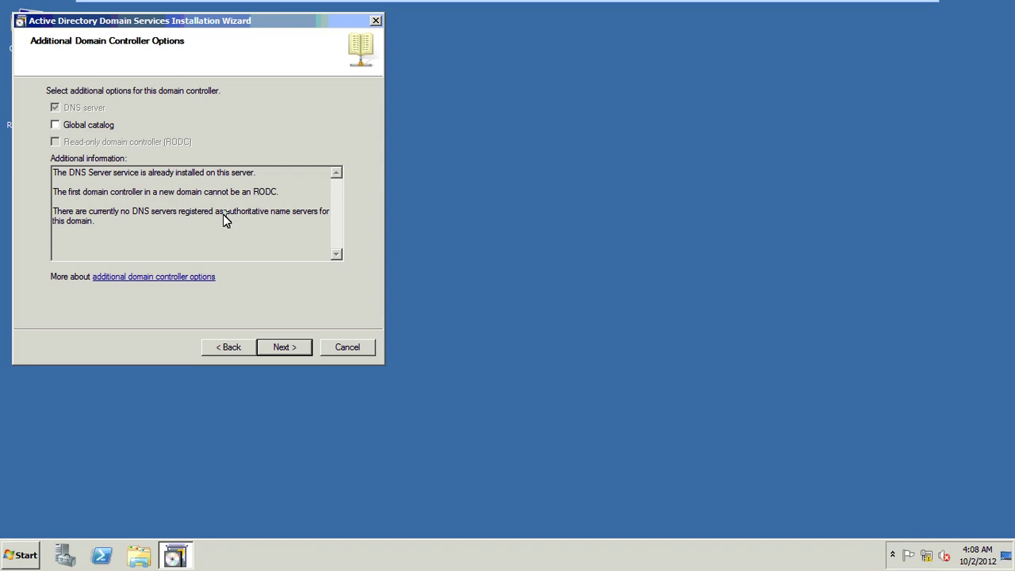
{"action": "left_click", "coordinate": [283, 347]}
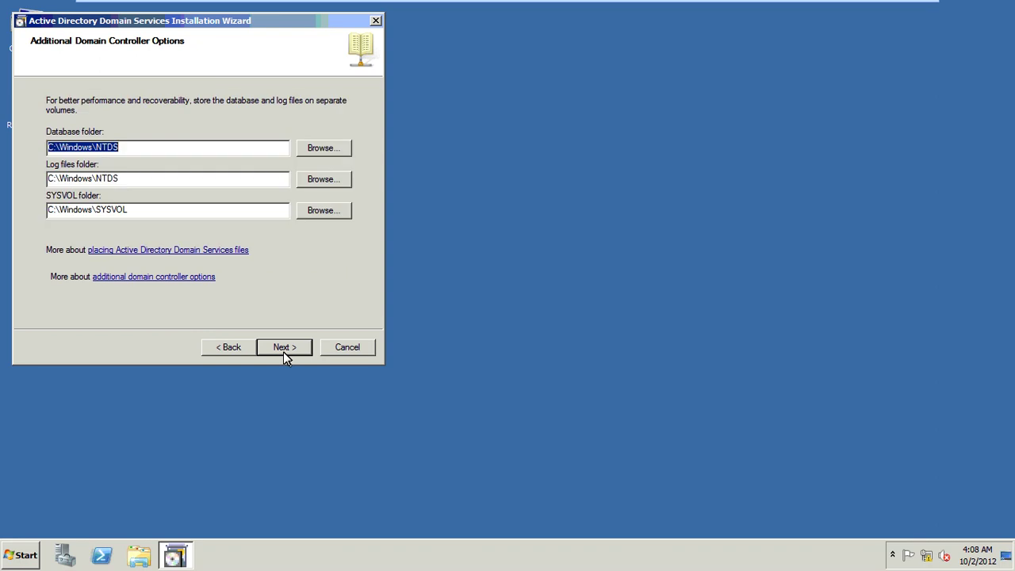
{"action": "left_click", "coordinate": [131, 149]}
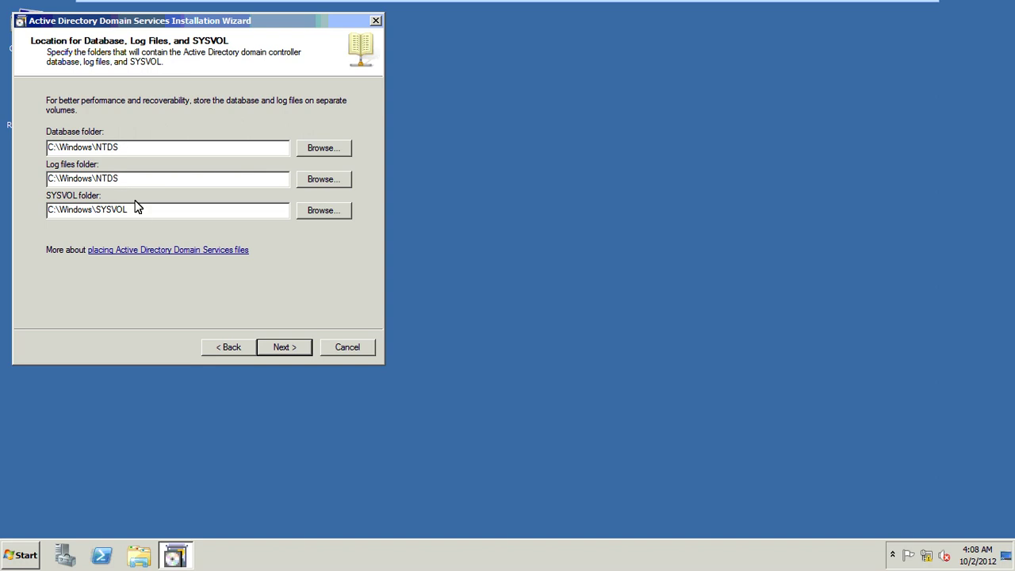
{"action": "left_click", "coordinate": [284, 348]}
- Enter and confirm the Directory Services Restore Mode password to reach the summary
{"action": "type", "text": "P"}
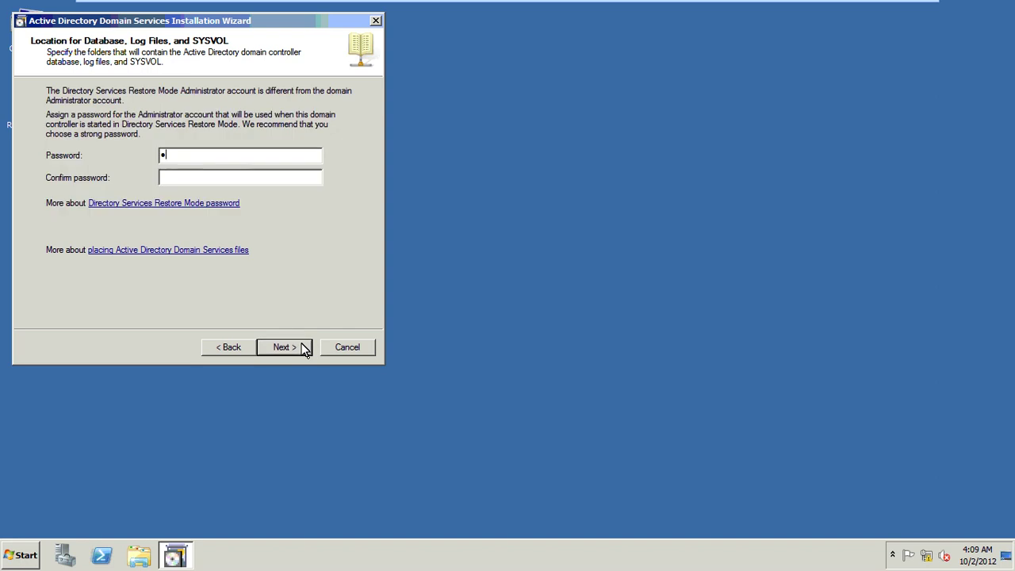
{"action": "type", "text": "a$$w0r"}
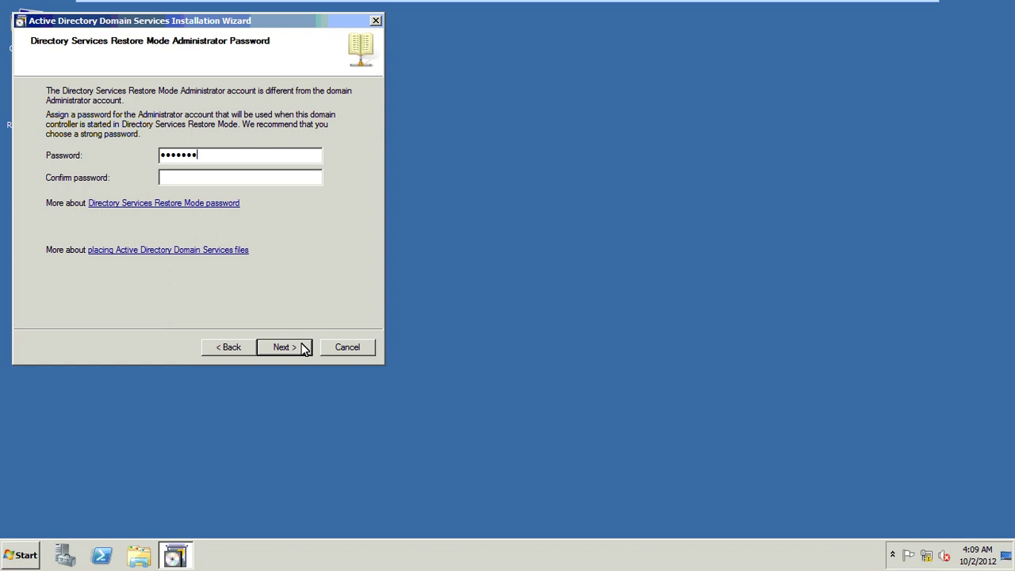
{"action": "key", "text": "Tab"}
{"action": "type", "text": "Pa$$w0"}
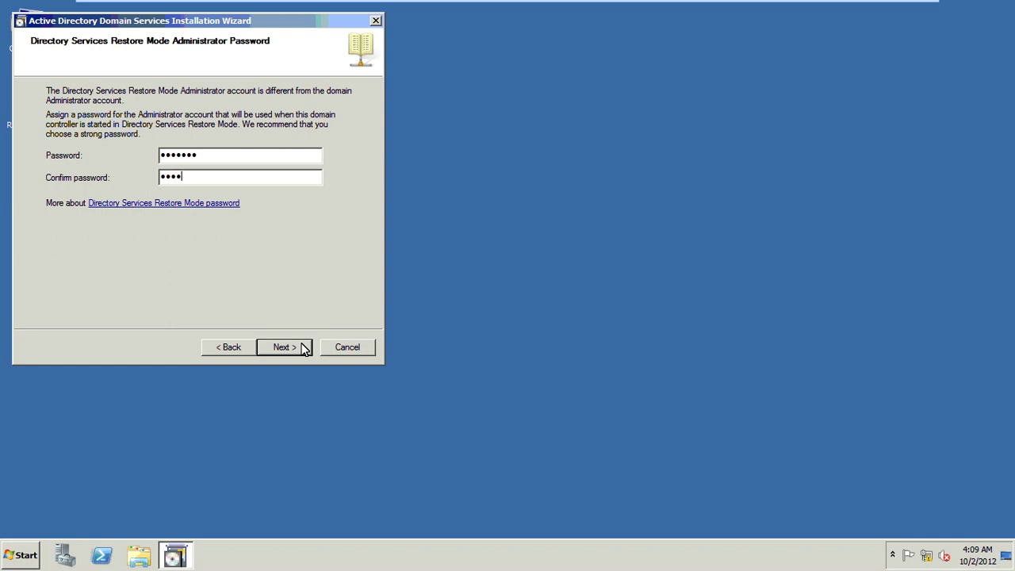
{"action": "type", "text": "r"}
{"action": "left_click", "coordinate": [290, 349]}
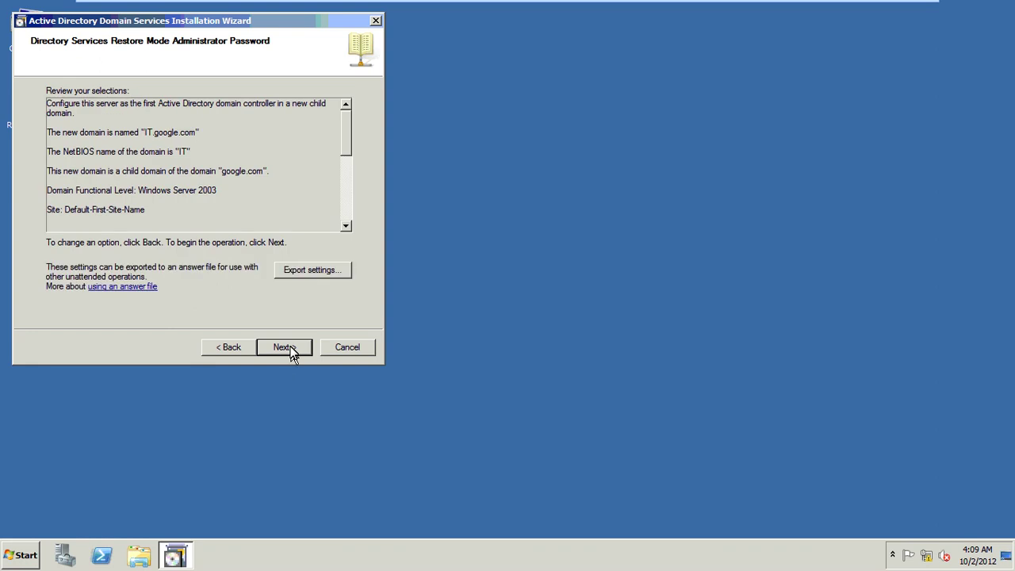
- Export settings to Local Disk (C:), deleting the old Tree Server Installation file
{"action": "left_click", "coordinate": [314, 272]}
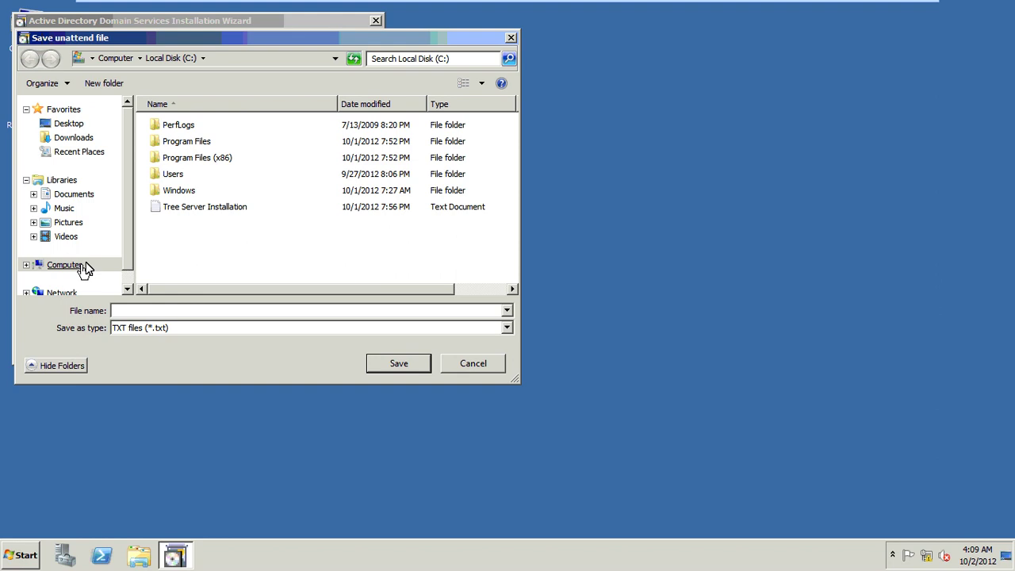
{"action": "left_click", "coordinate": [85, 269]}
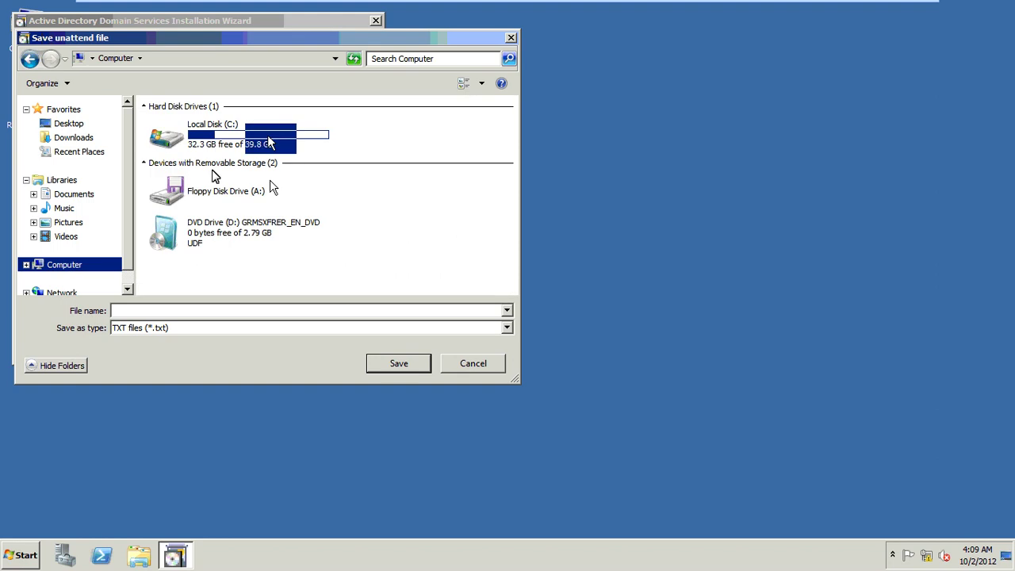
{"action": "left_click", "coordinate": [201, 207]}
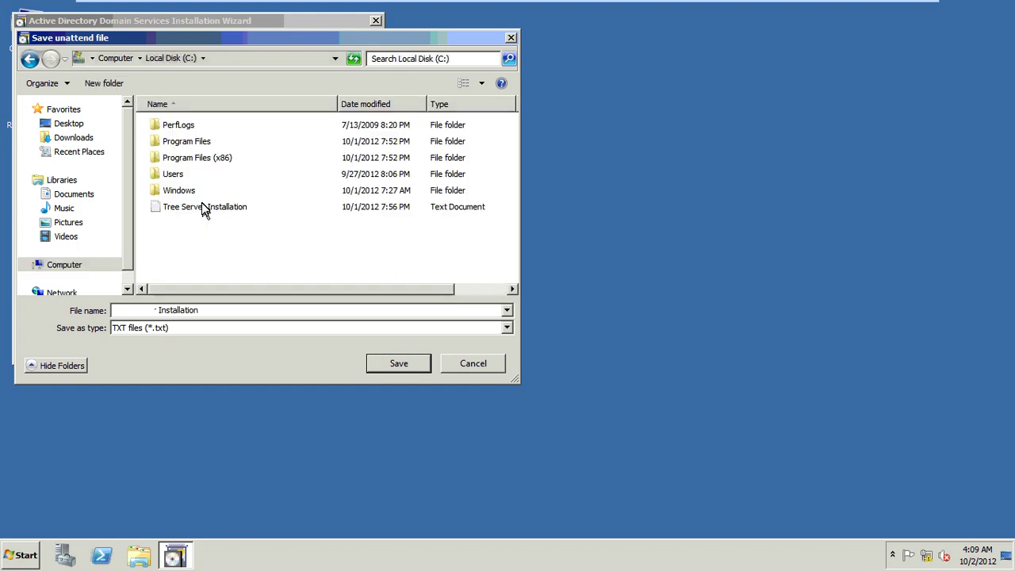
{"action": "key", "text": "Delete"}
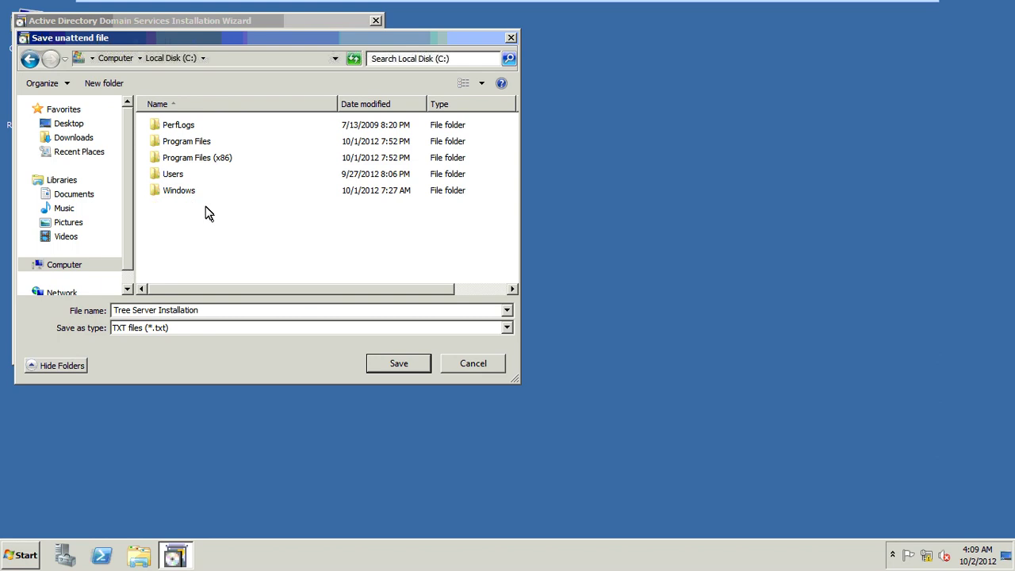
{"action": "key", "text": "Tab"}
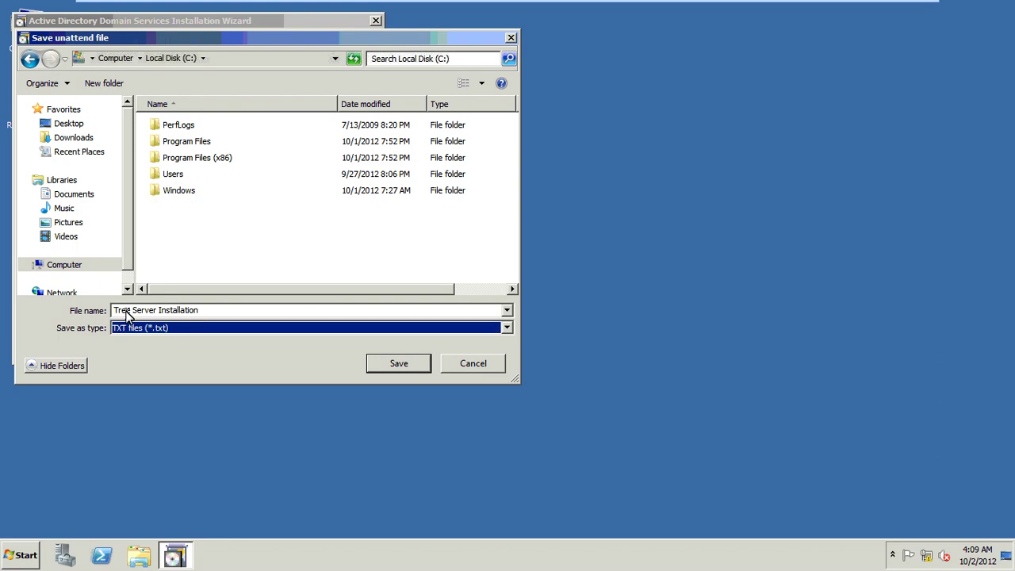
{"action": "key", "text": "shift+Tab"}
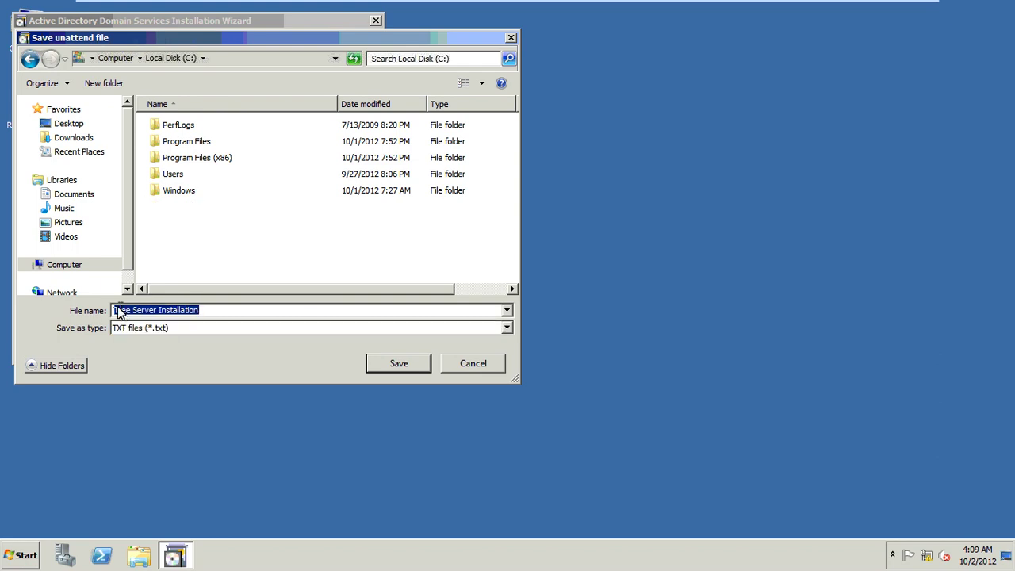
- Save the answer file as CDC Server Installation and acknowledge the export message
{"action": "left_click", "coordinate": [117, 310]}
{"action": "key", "text": "Delete"}
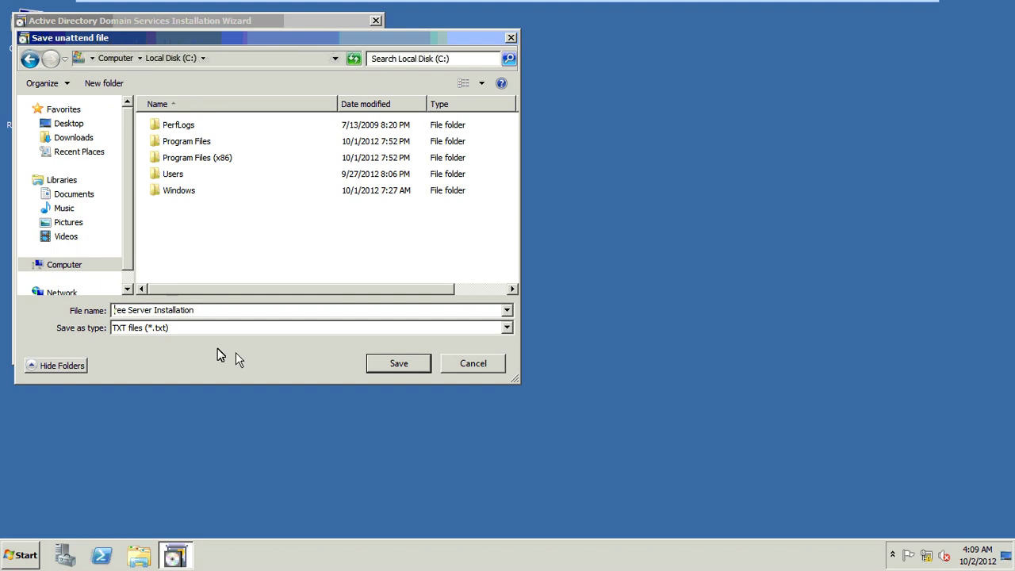
{"action": "key", "text": "Delete"}
{"action": "key", "text": "Delete"}
{"action": "key", "text": "Delete"}
{"action": "type", "text": "CDC"}
{"action": "left_click", "coordinate": [412, 365]}
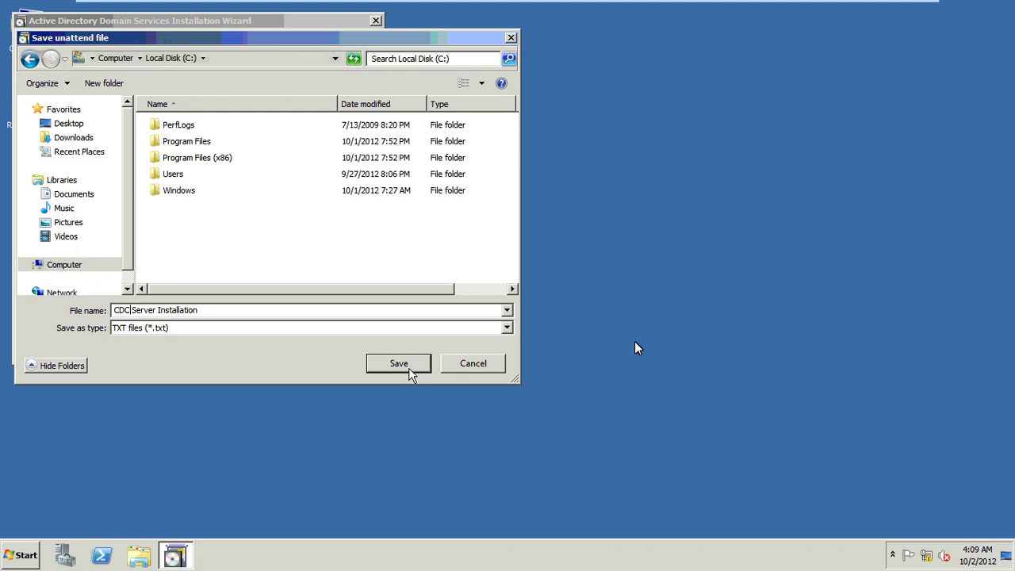
{"action": "left_click", "coordinate": [619, 322]}
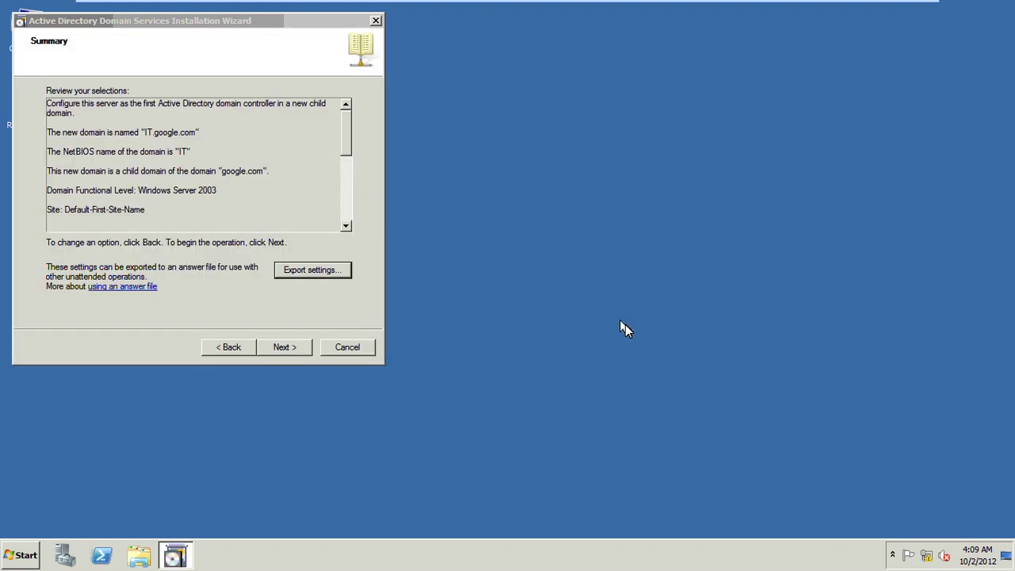
- Begin installing AD DS for IT.google.com with Reboot on completion enabled
{"action": "left_click", "coordinate": [292, 352]}
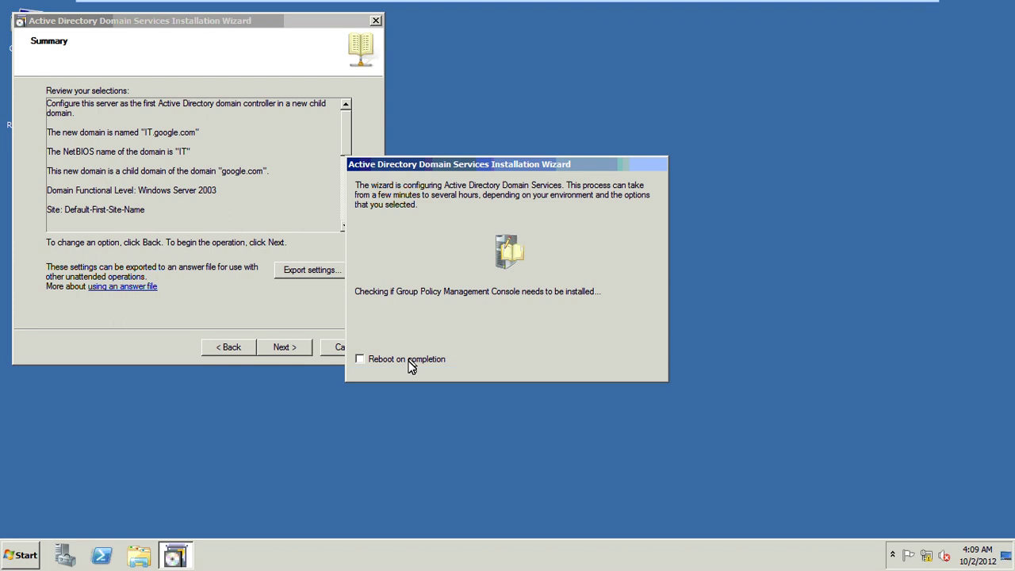
{"action": "left_click", "coordinate": [410, 361]}
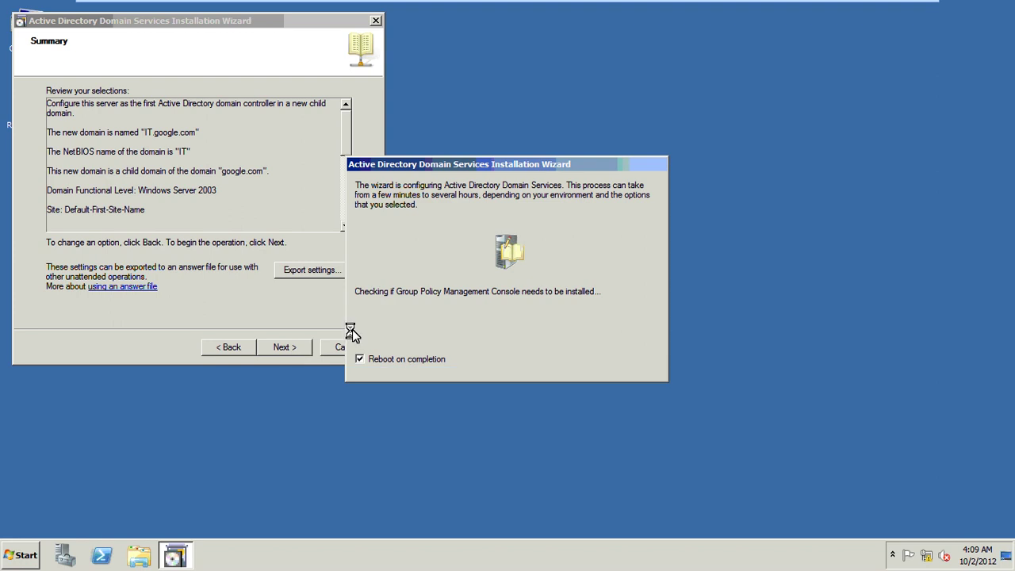